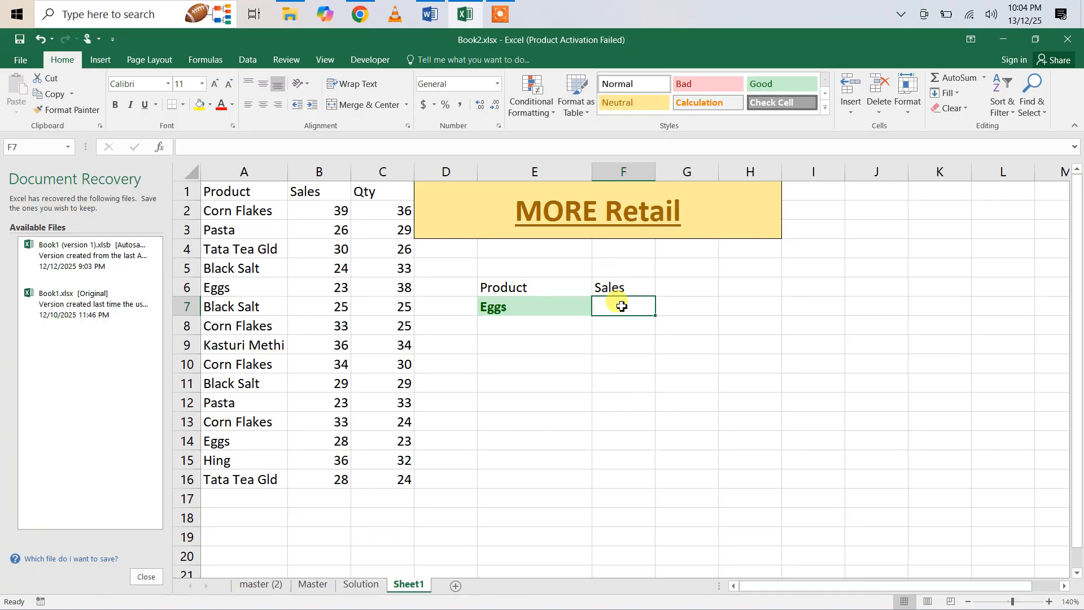
click(13, 148)
text(=sumi)
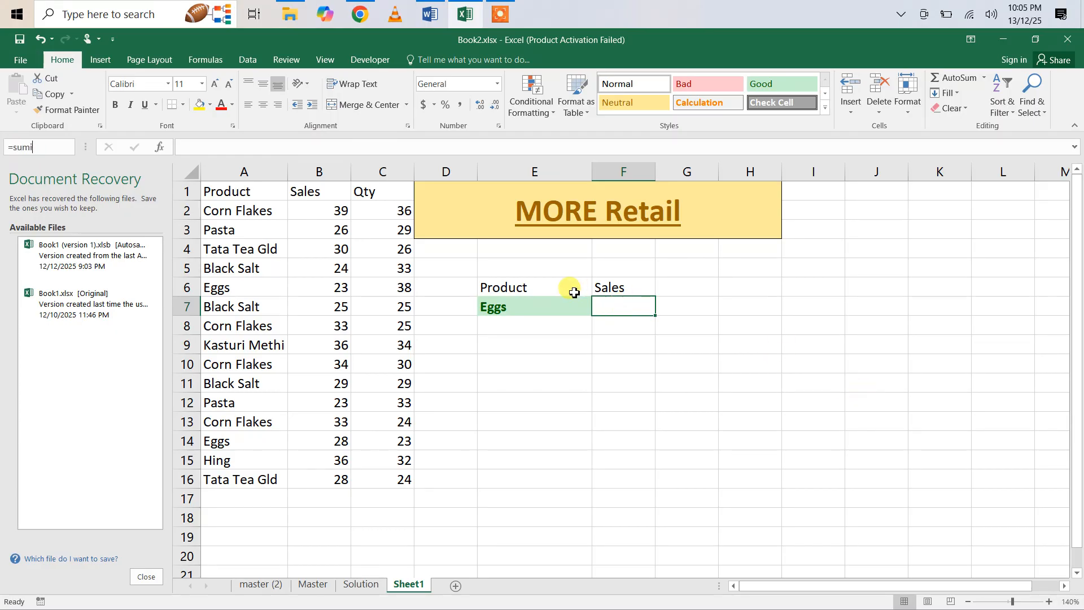
click(613, 309)
text(=sumif)
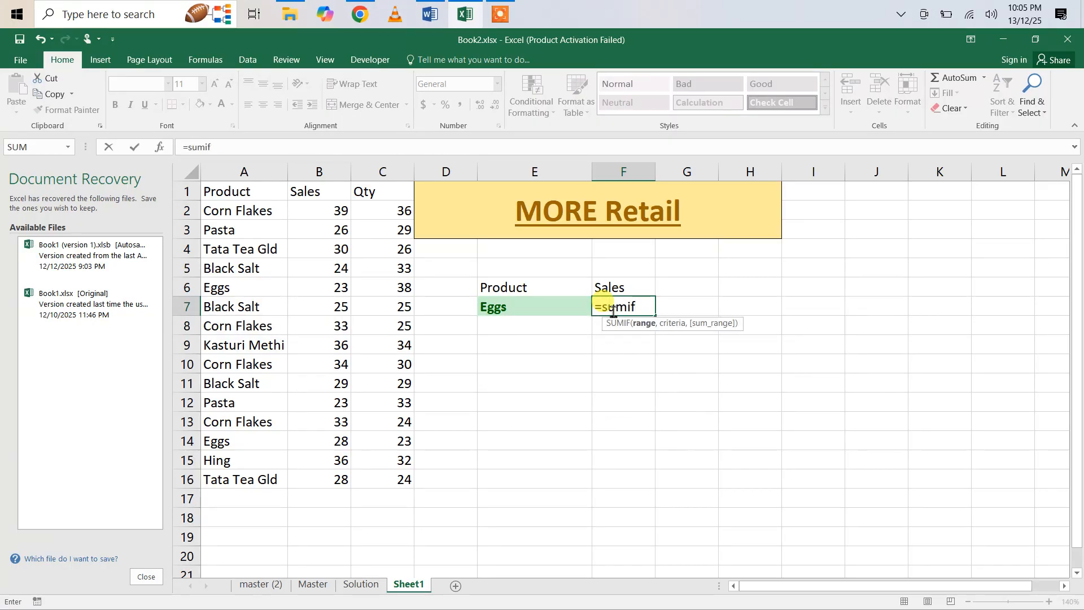
key(Tab)
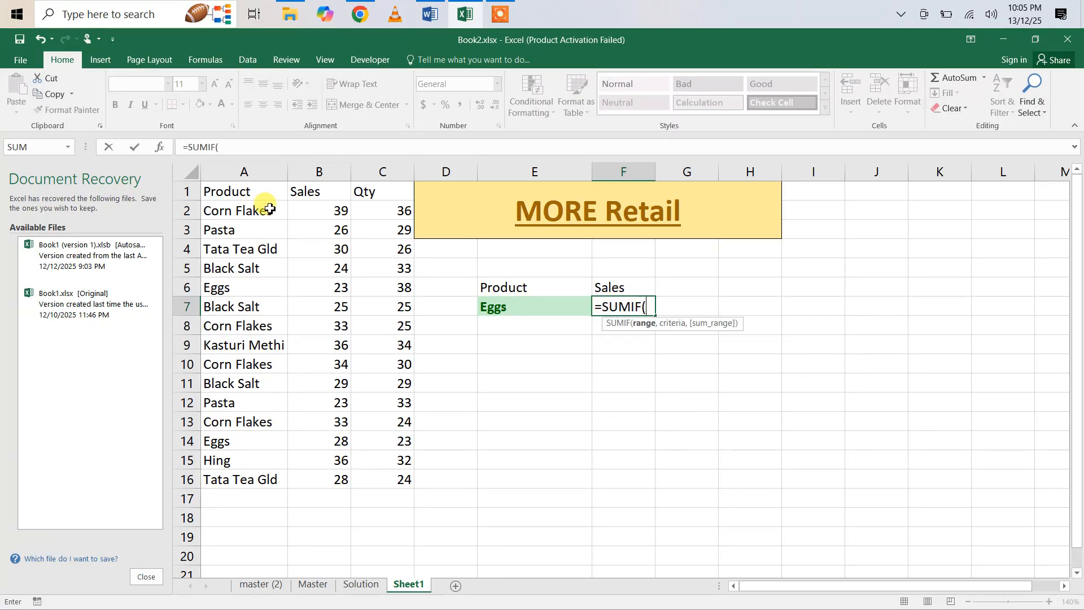
drag(252, 209, 269, 478)
text(,)
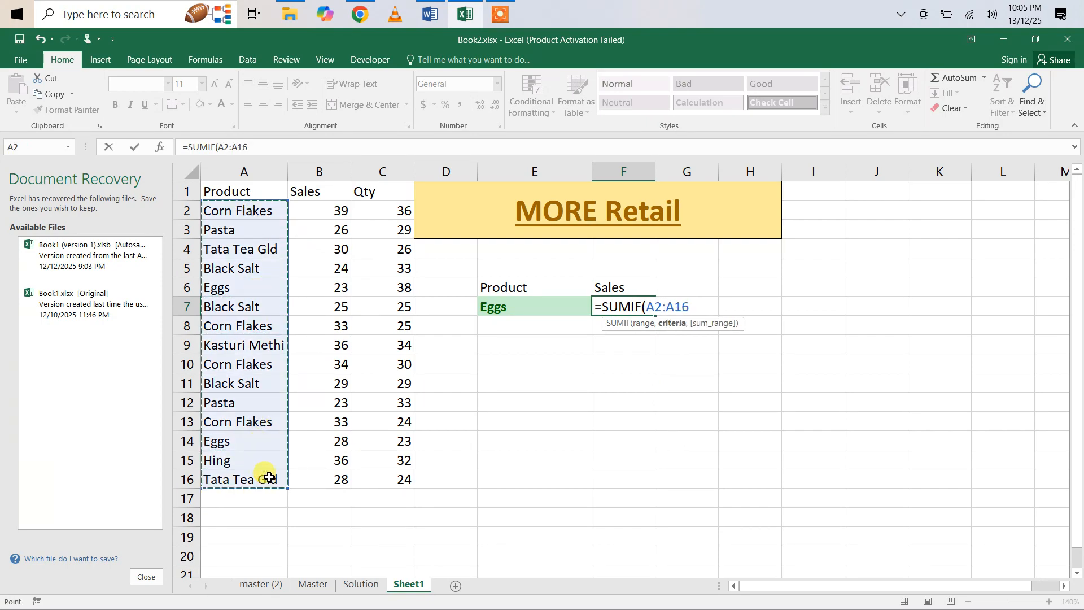
click(524, 310)
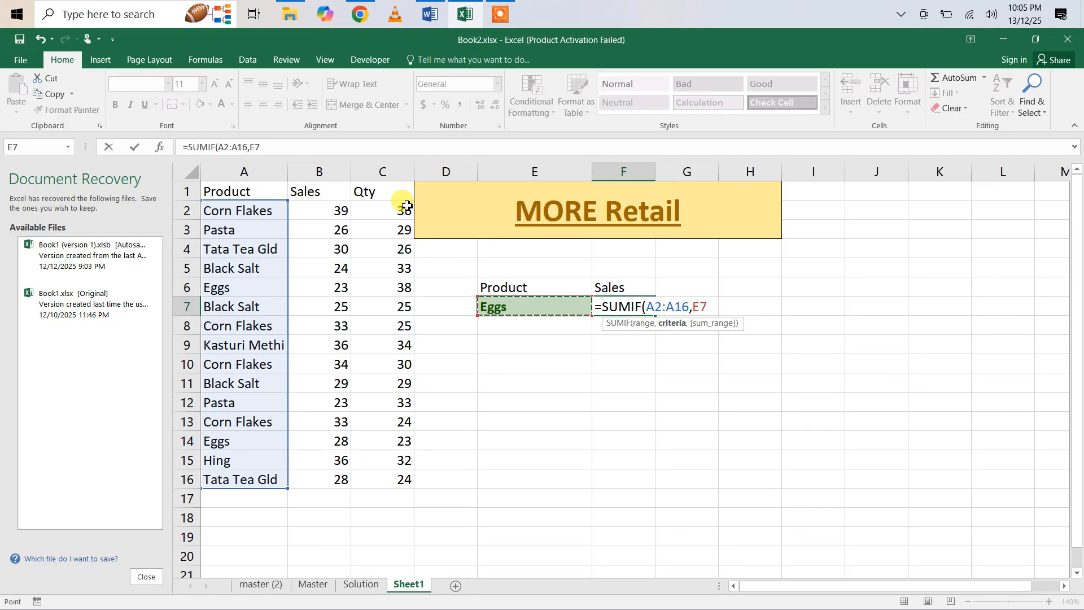
key(Escape)
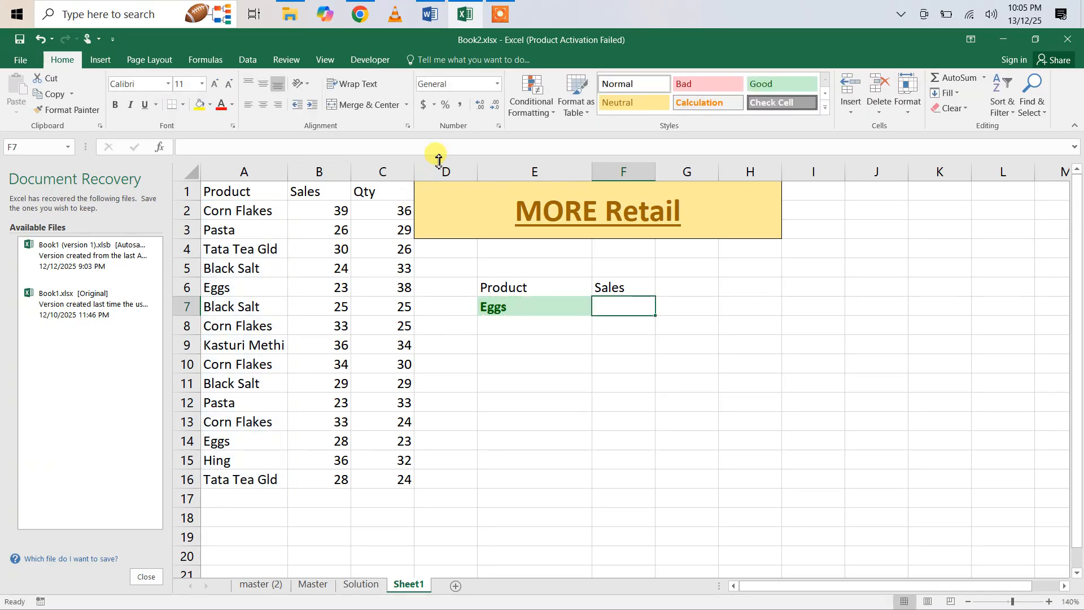
Insert a new column D between the Qty data and the MORE Retail banner, and enter the header Total in D1
click(439, 166)
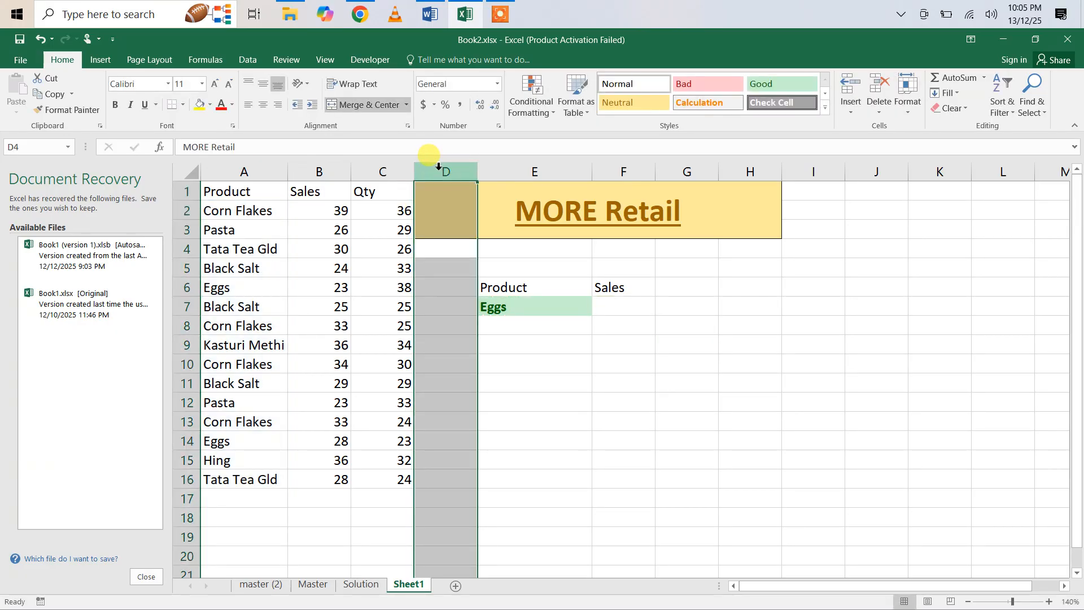
right_click(438, 166)
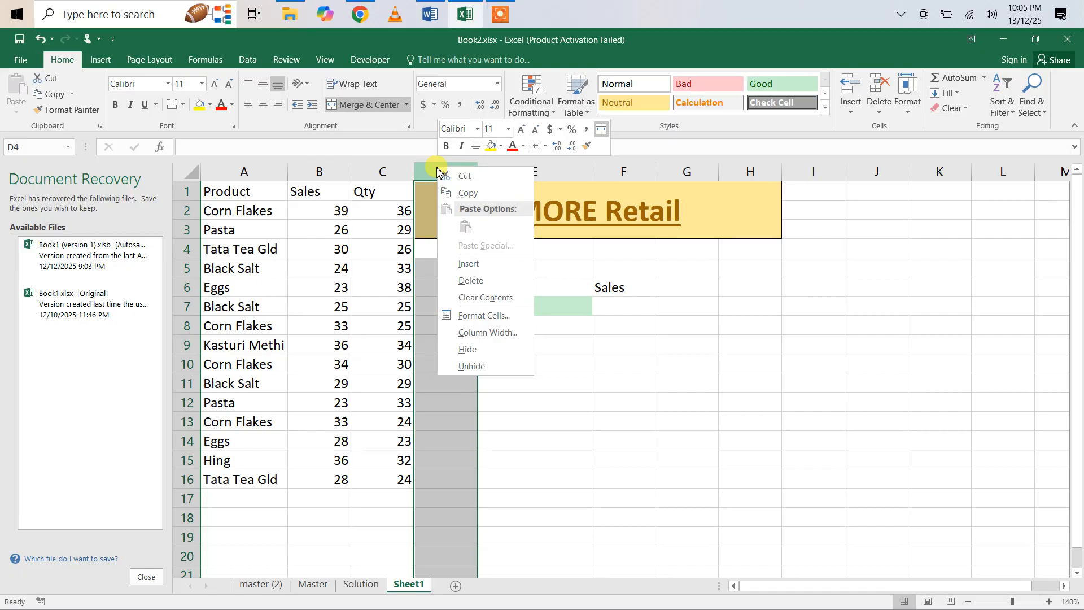
click(476, 268)
click(440, 197)
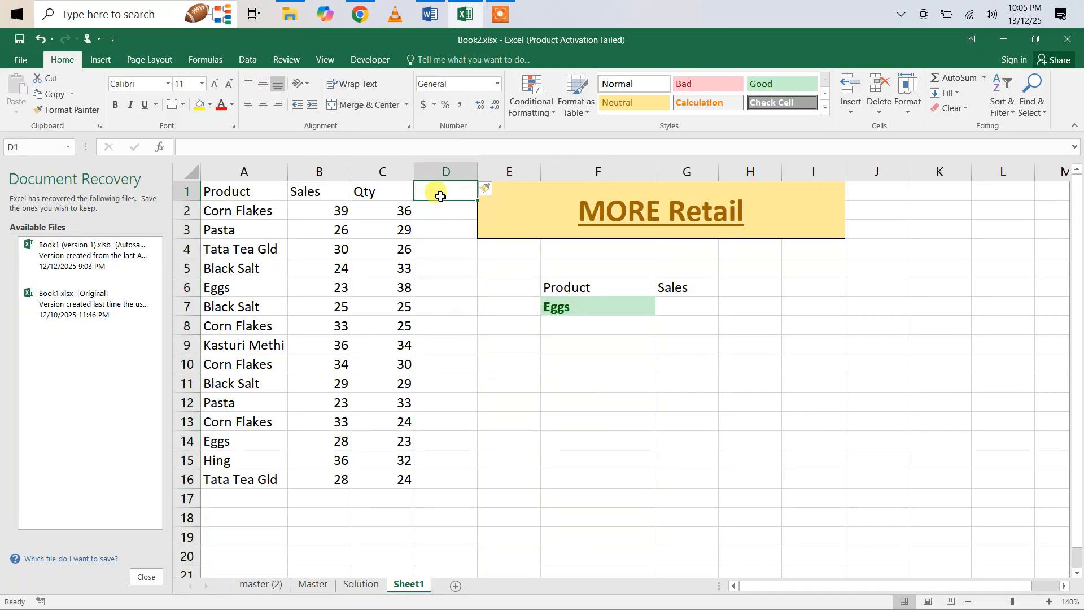
text(Total)
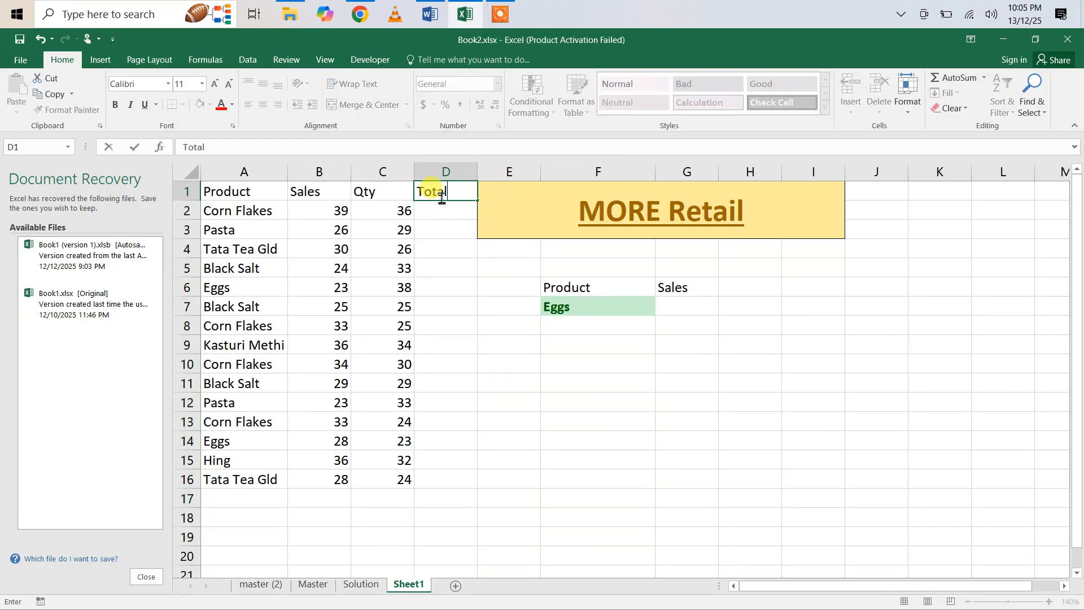
key(Return)
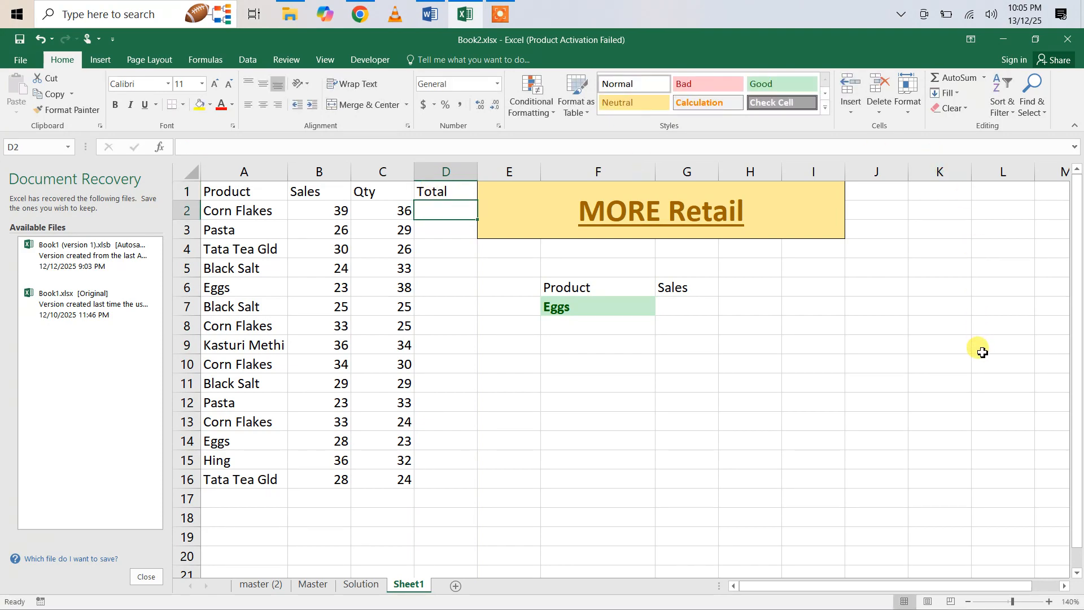
Calculate each product's total with =B2*C2 in D2 and fill the formula down to D16
text(=)
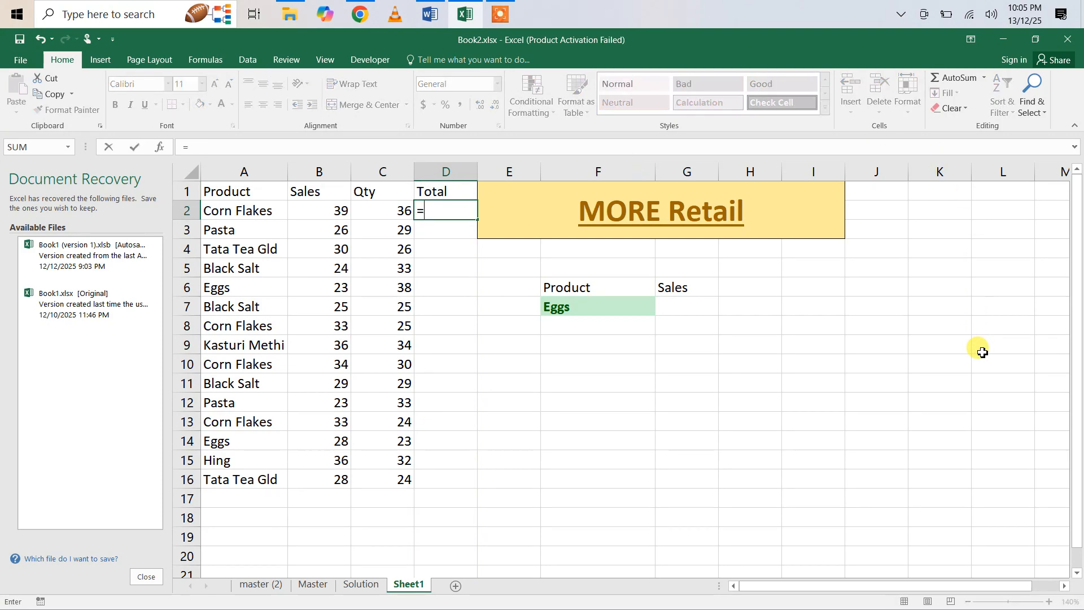
click(319, 213)
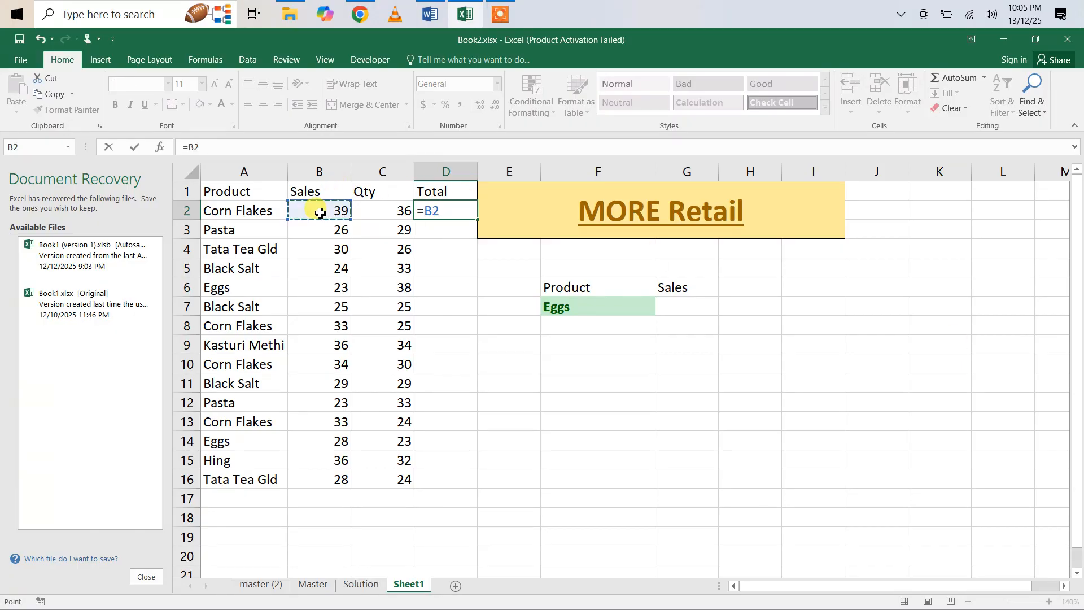
text(*)
click(373, 211)
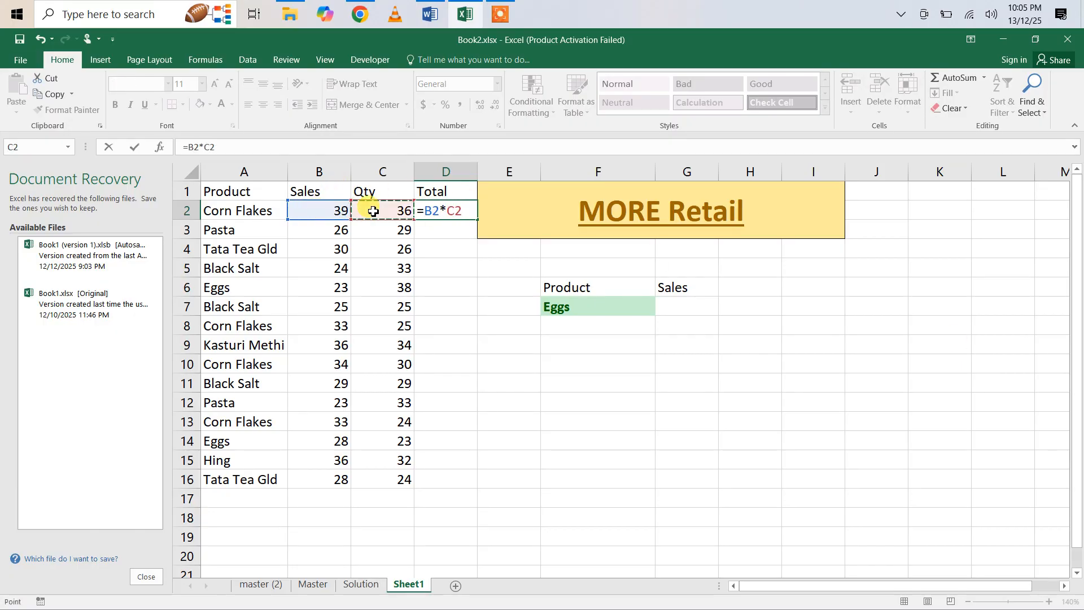
key(Return)
click(433, 209)
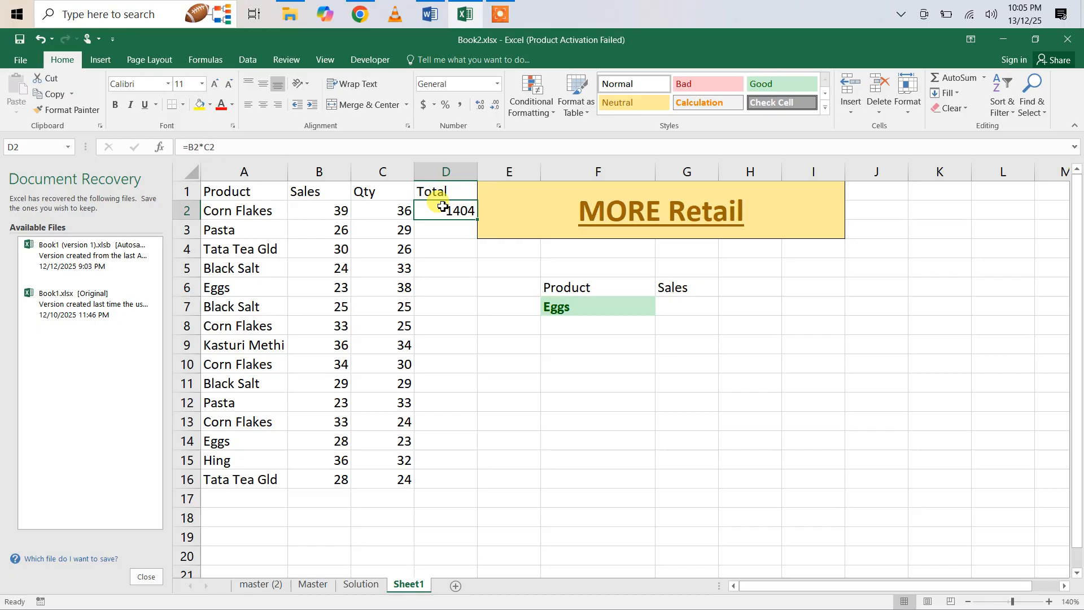
double_click(480, 222)
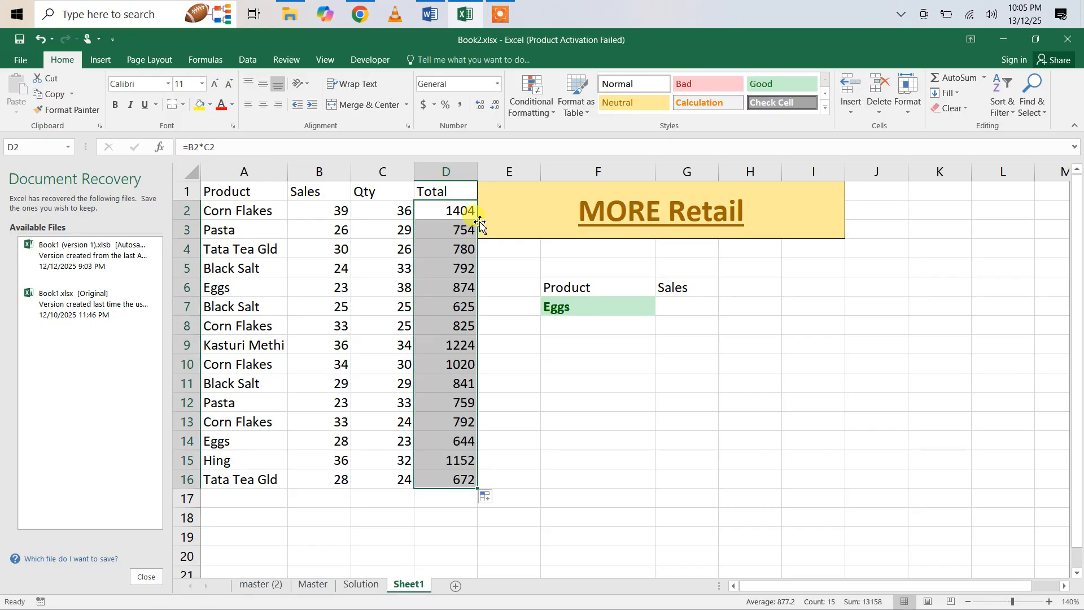
Enter =SUMIF(A2:A16,F7,D2:D16) in G7 to sum the totals for Eggs
click(680, 304)
text(=sumif)
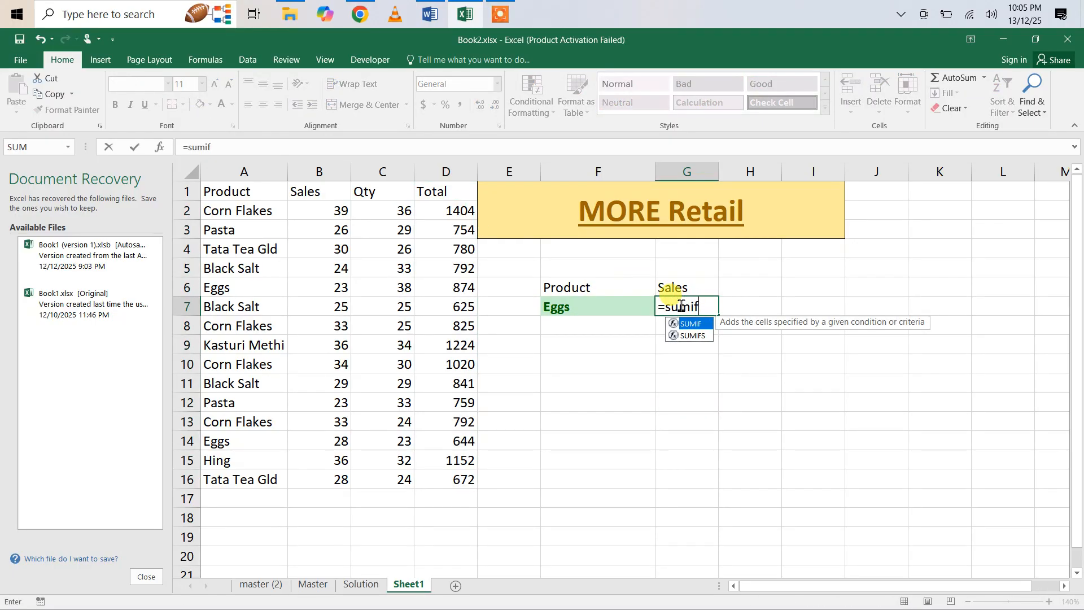
key(Tab)
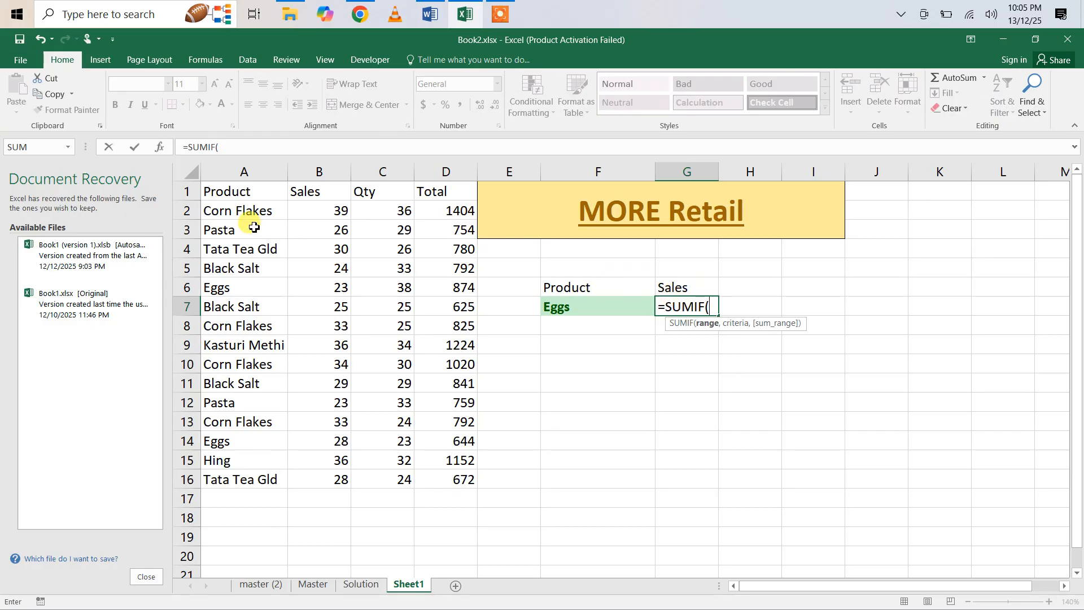
drag(230, 207, 234, 483)
text(,)
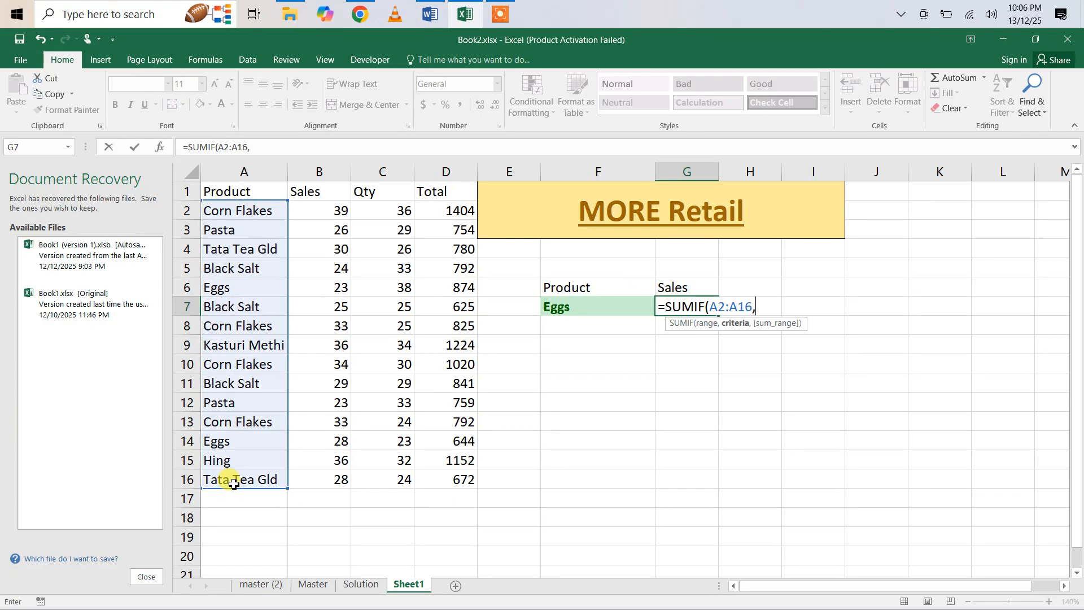
click(592, 312)
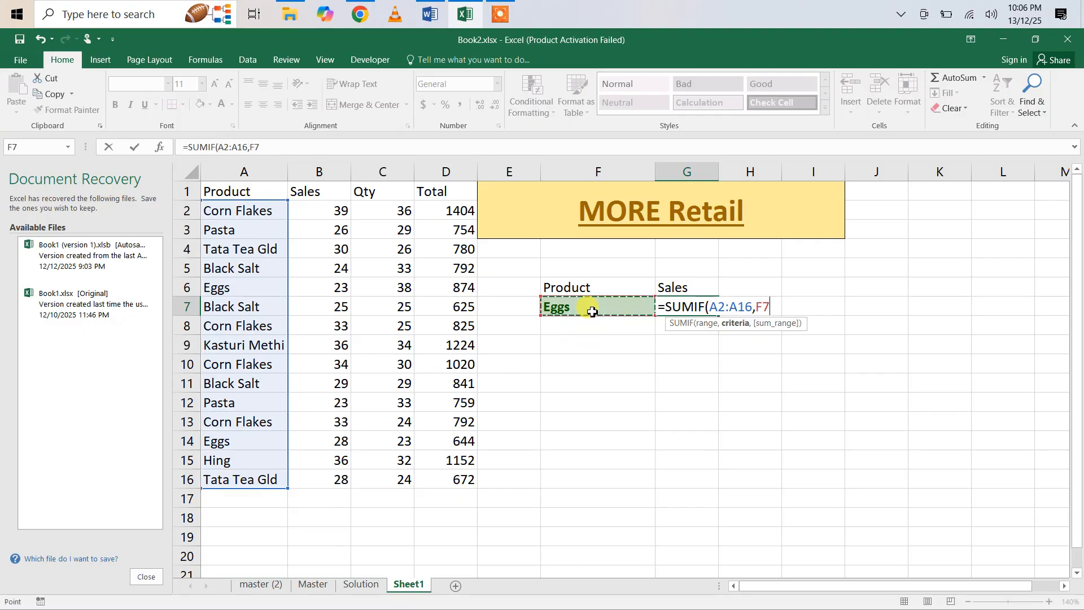
text(,)
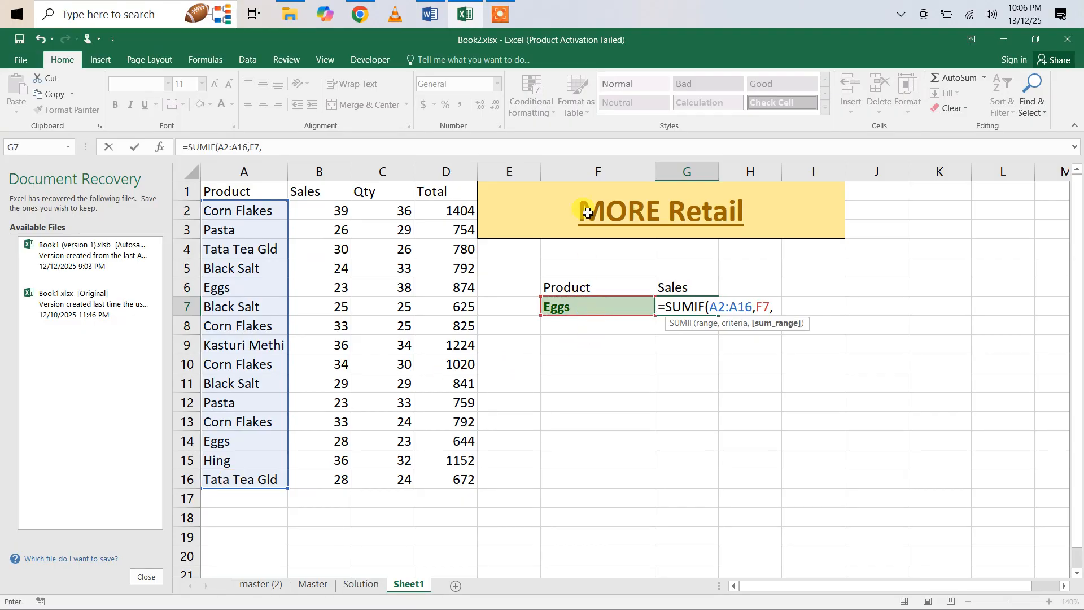
click(444, 210)
drag(444, 210, 460, 481)
key(Return)
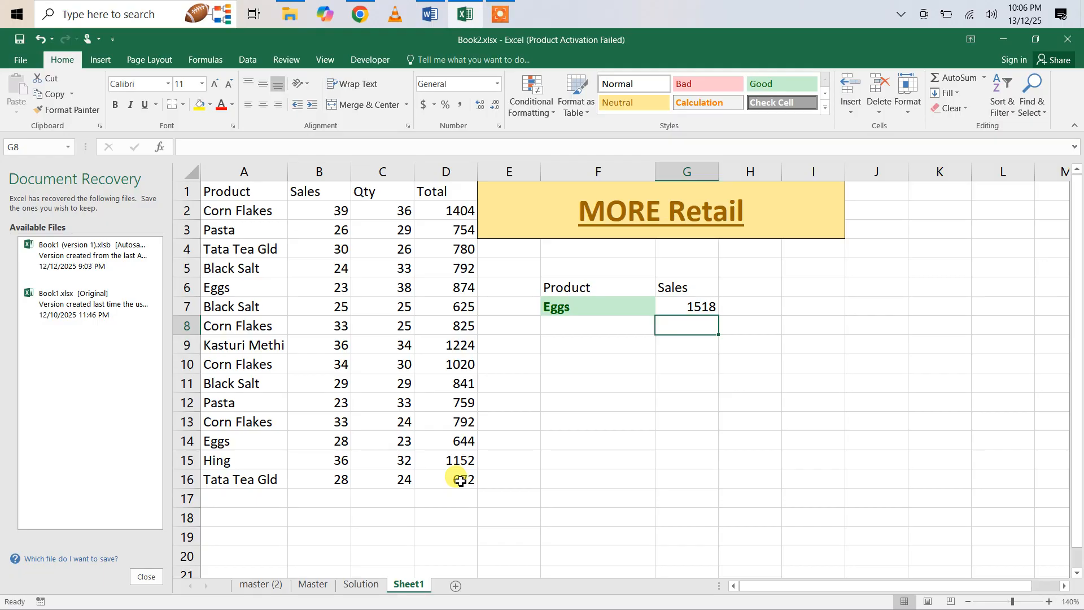
Enter =SUMPRODUCT((A2:A16=F7)*B2:B16,C2:C16) in G8 to compute the Eggs sales directly from Sales and Qty
text(=)
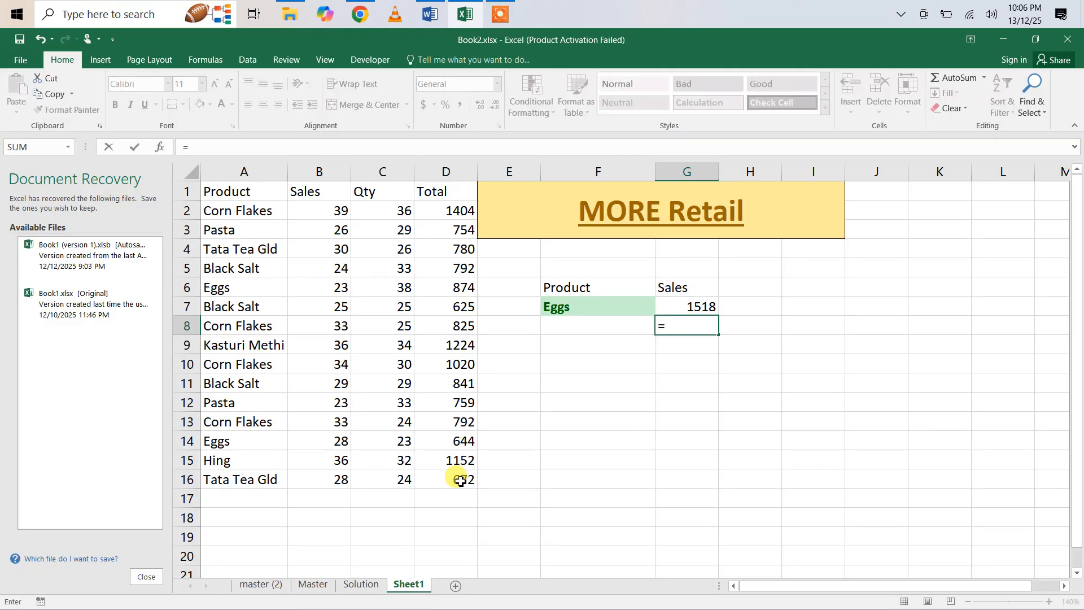
text(sumpr)
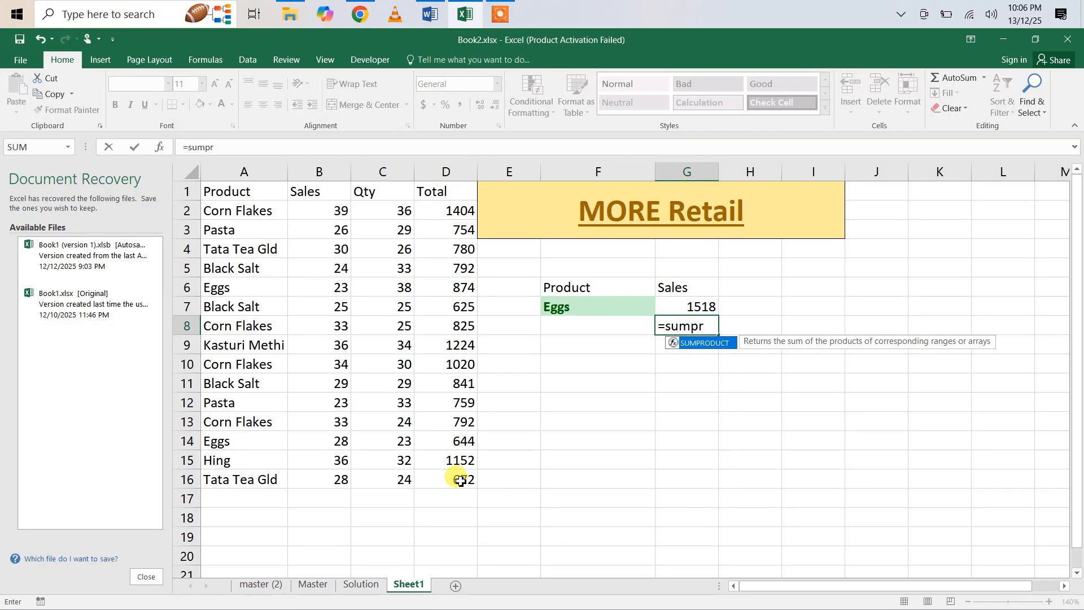
key(Tab)
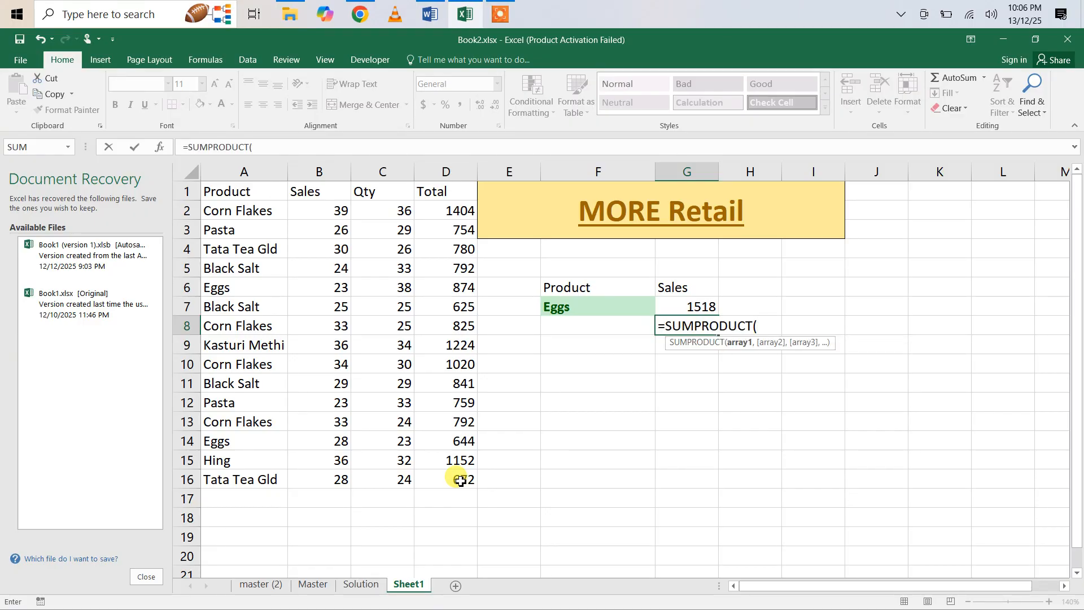
text(()
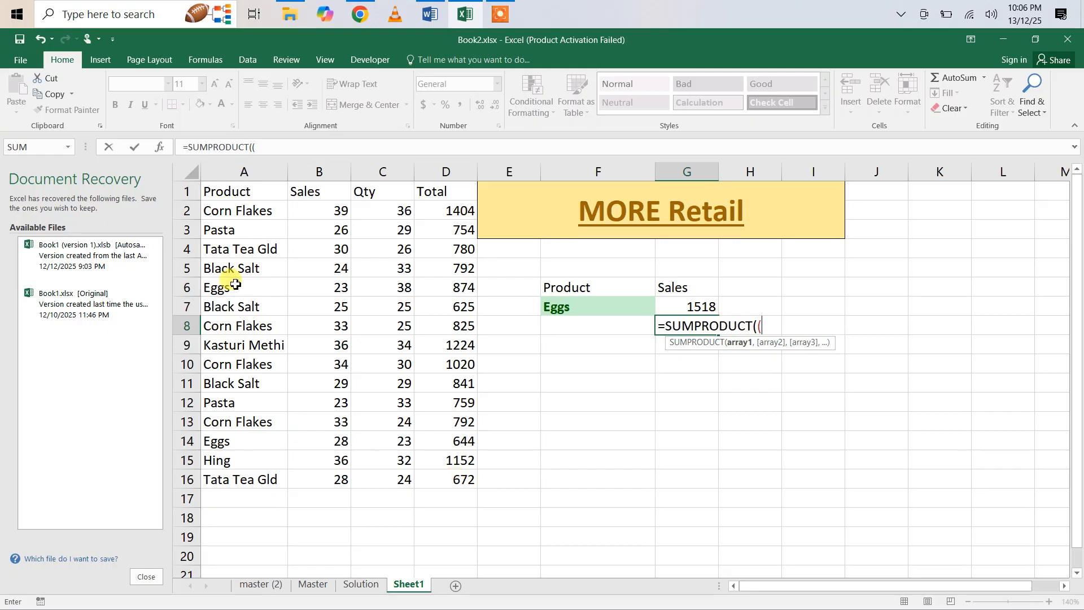
drag(223, 207, 251, 473)
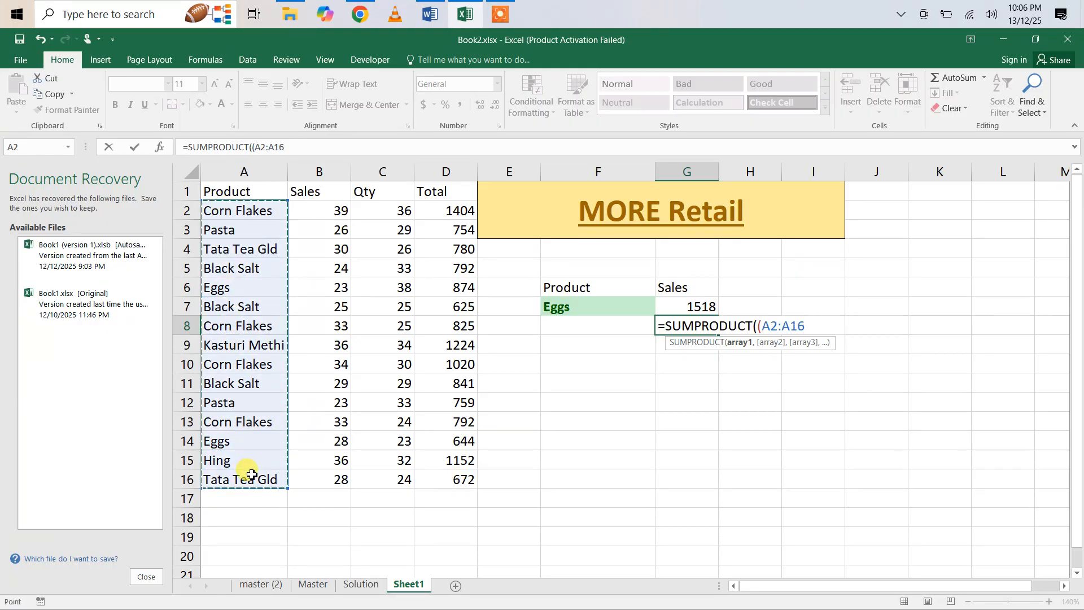
text(=)
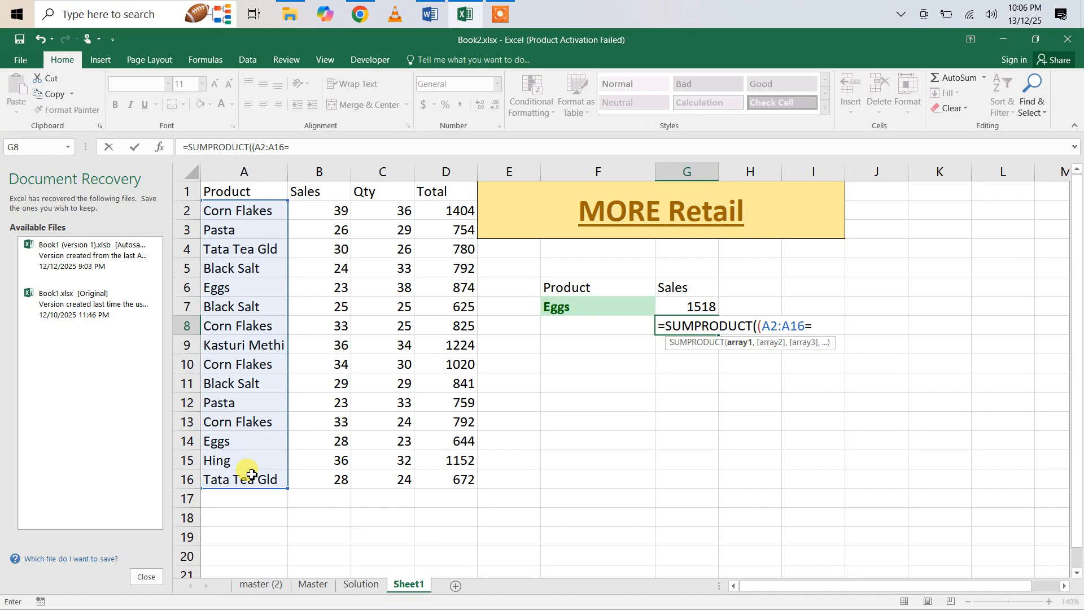
click(573, 308)
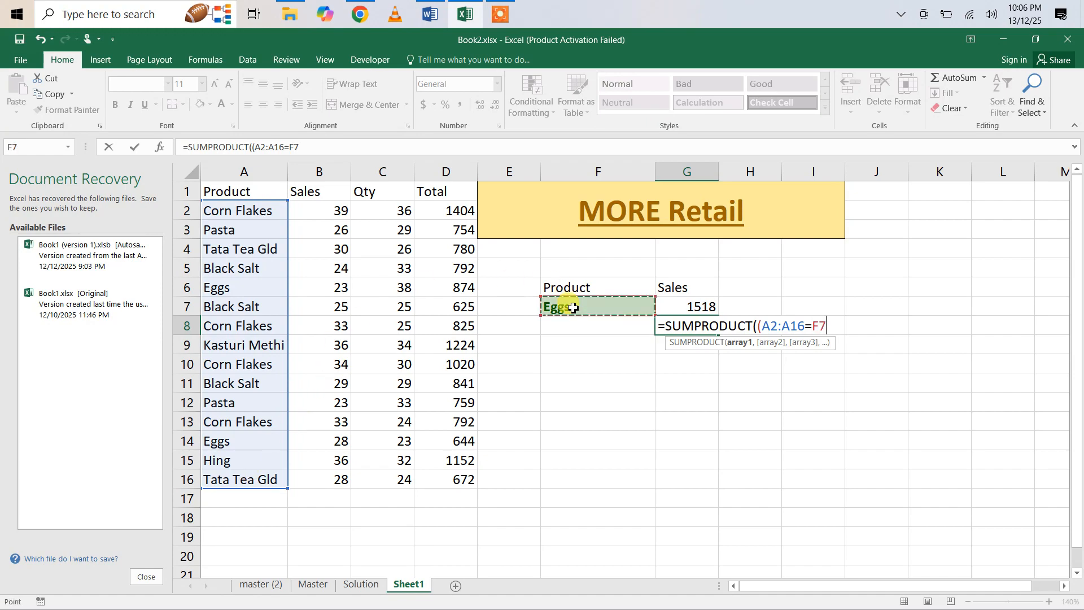
text())
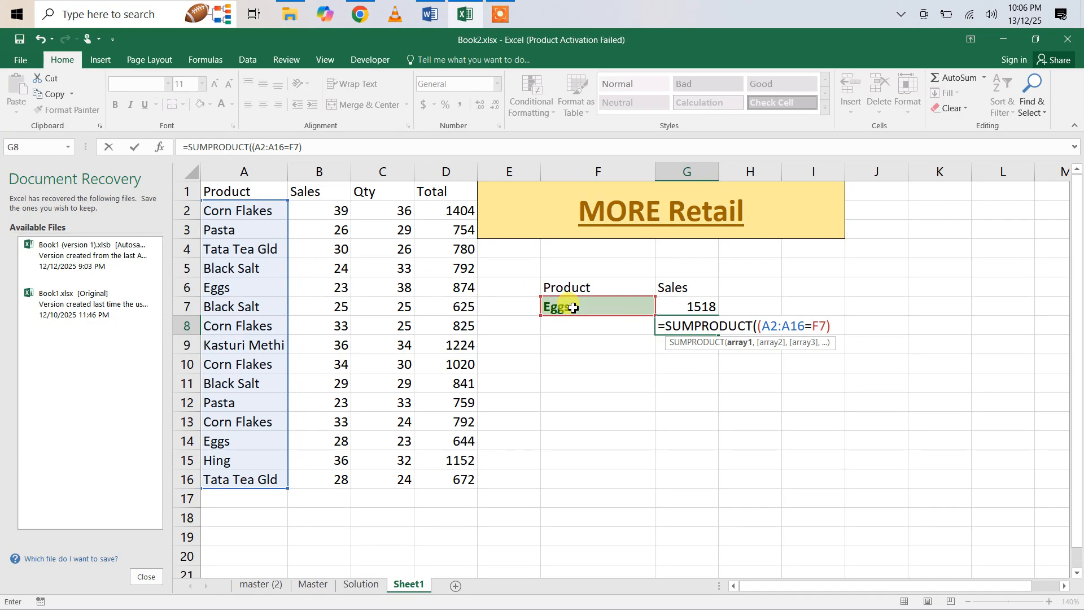
text(*)
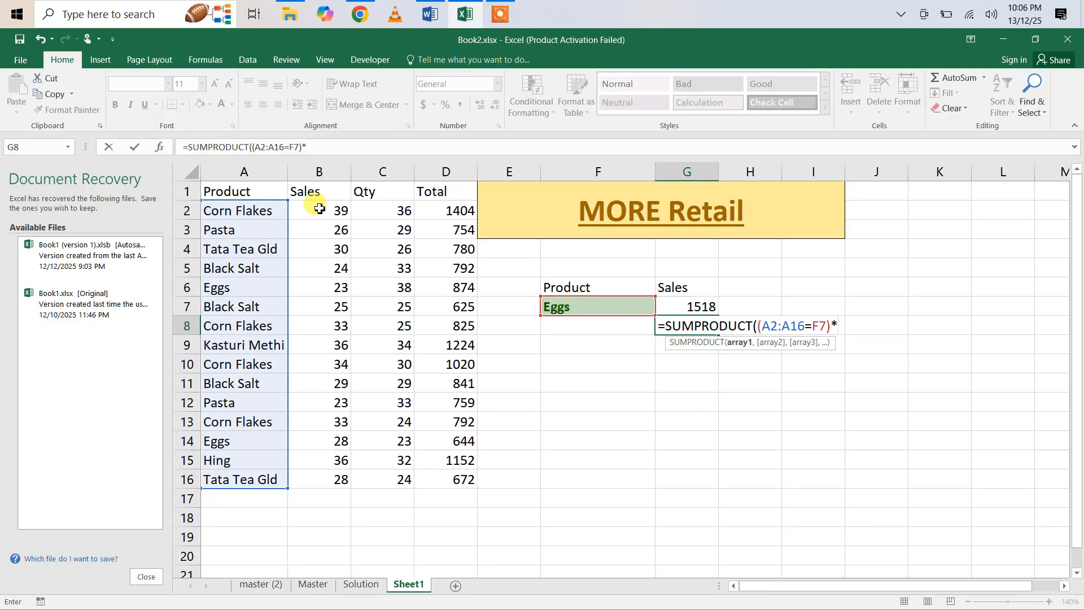
drag(314, 211, 331, 479)
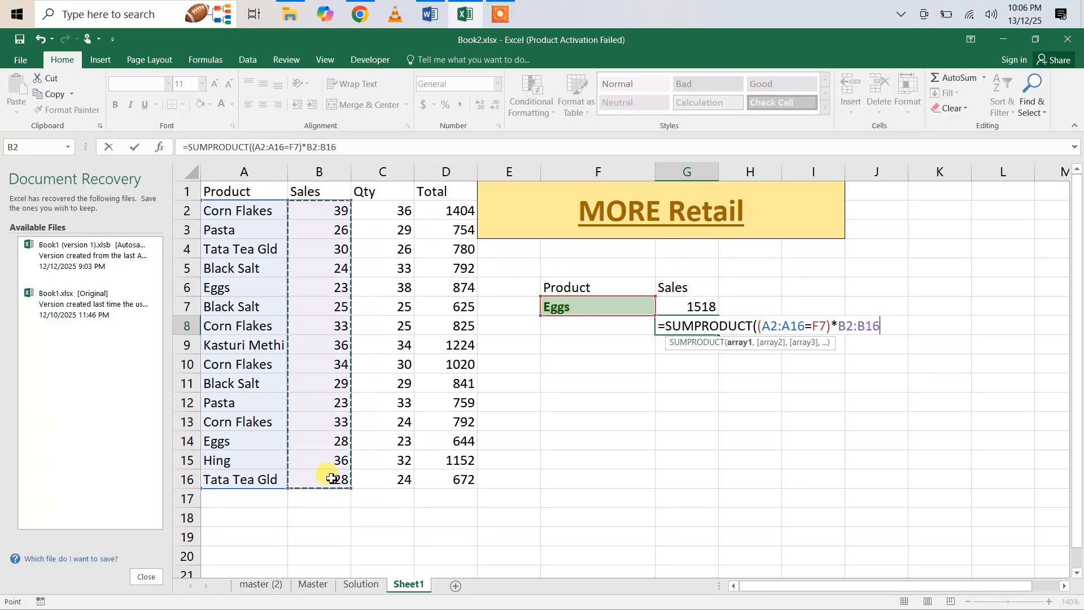
text(,)
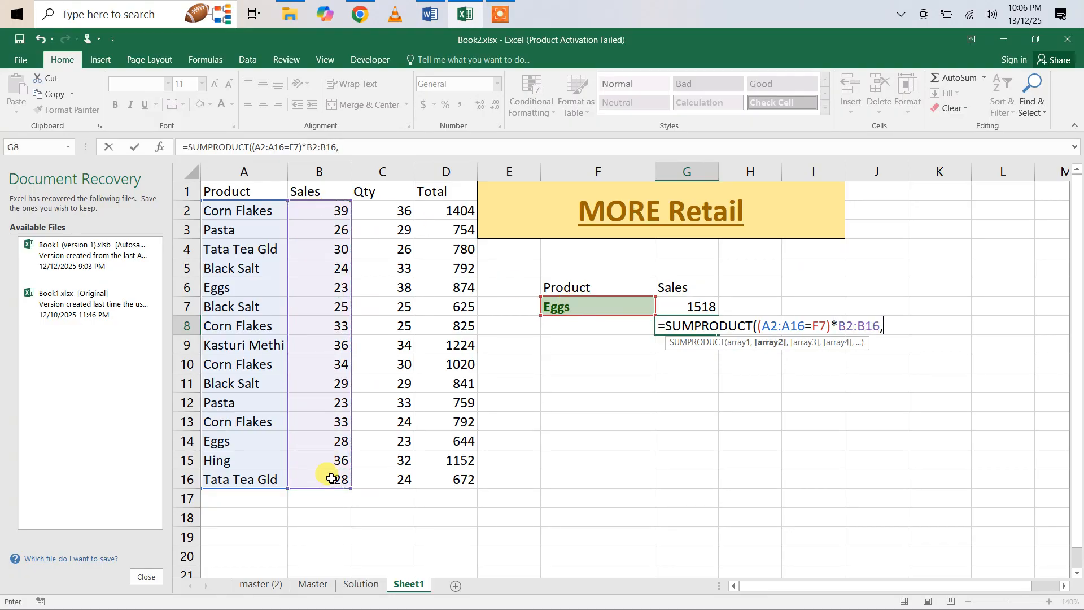
click(374, 208)
drag(374, 208, 387, 484)
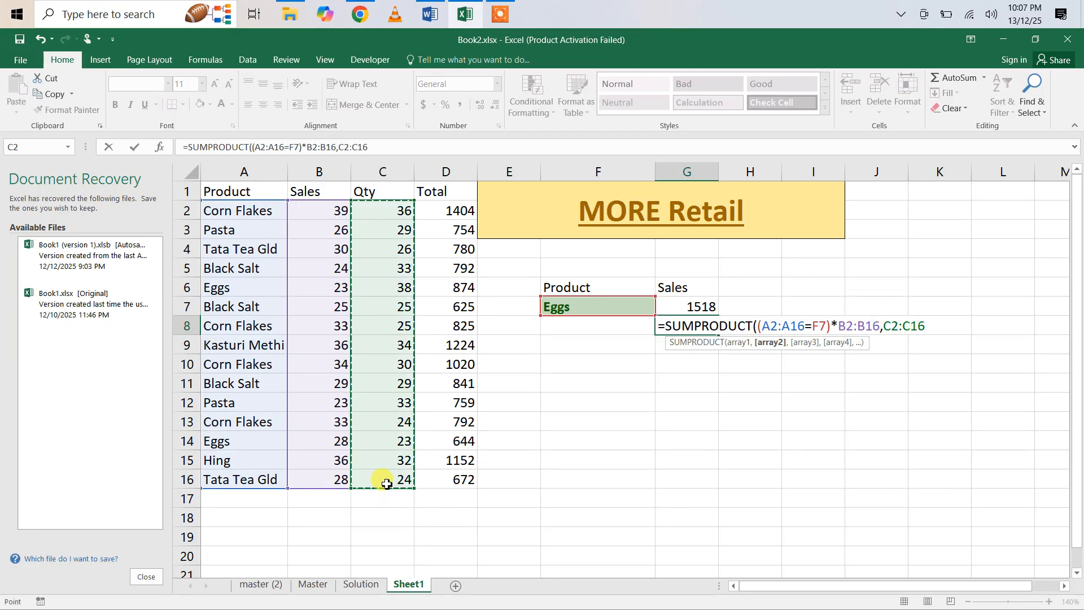
text())
key(Return)
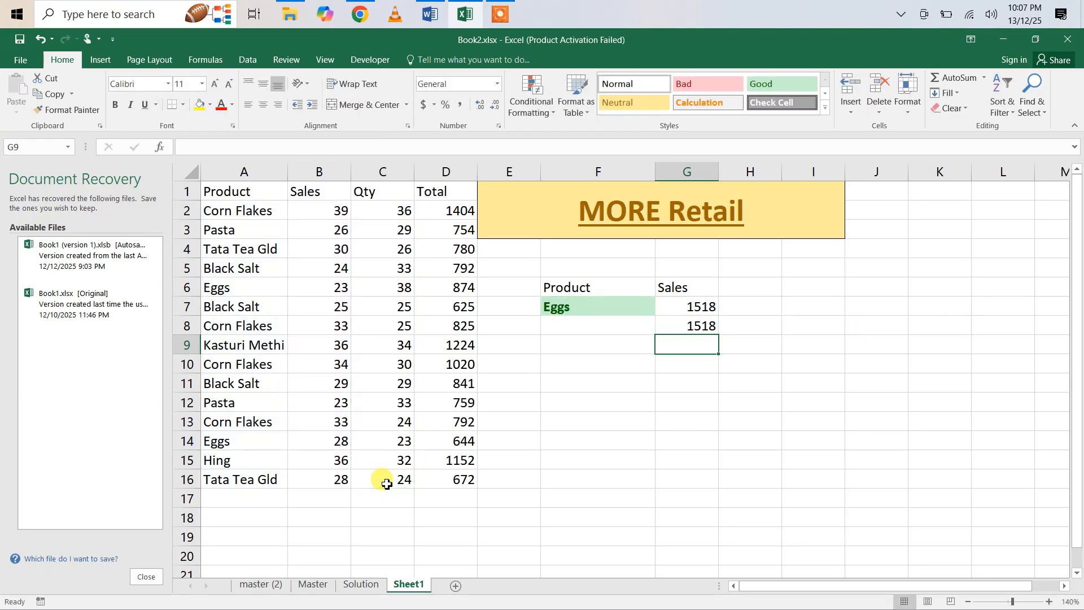
Enter =SUMPRODUCT(B2:B16,C2:C16,--(A2:A16=F7)) in G9 as an alternative calculation of the Eggs sales
text(=sum)
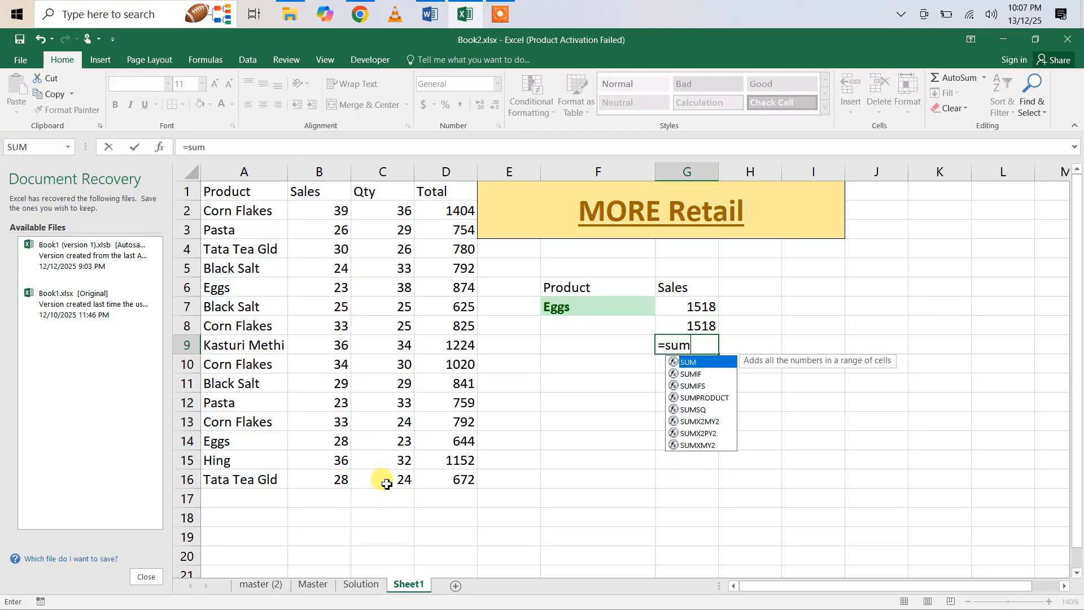
key(Down)
key(Down)
key(Down)
key(Tab)
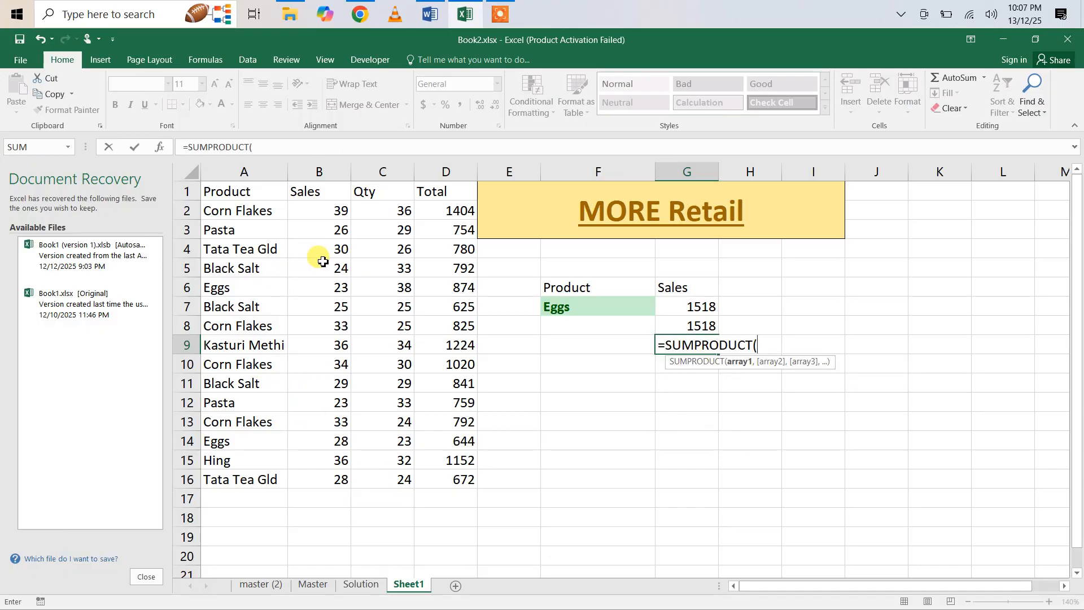
drag(314, 210, 331, 474)
text(,)
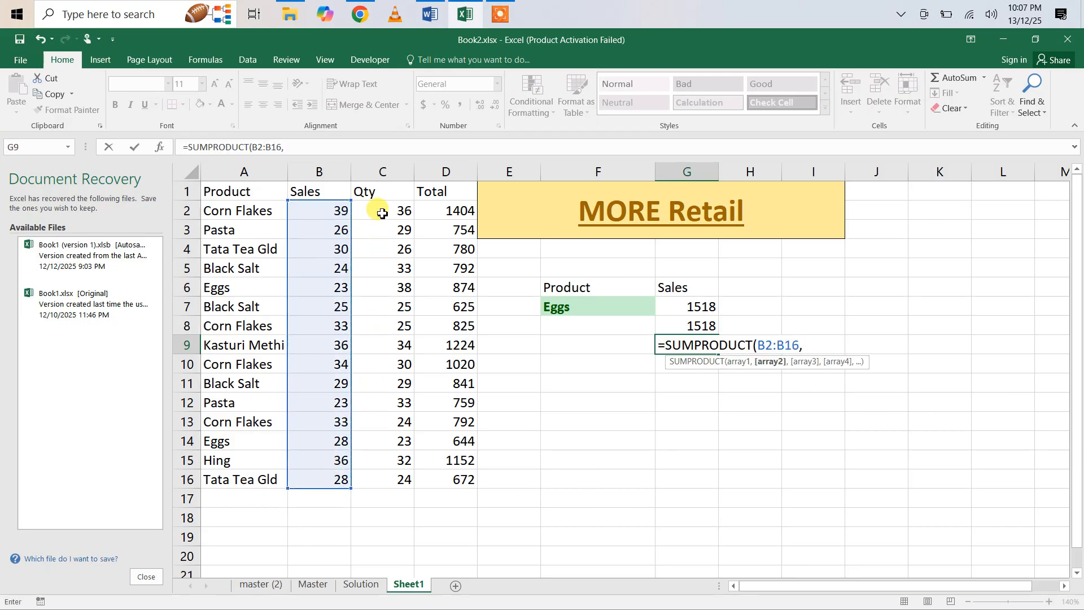
drag(379, 211, 396, 476)
text(,)
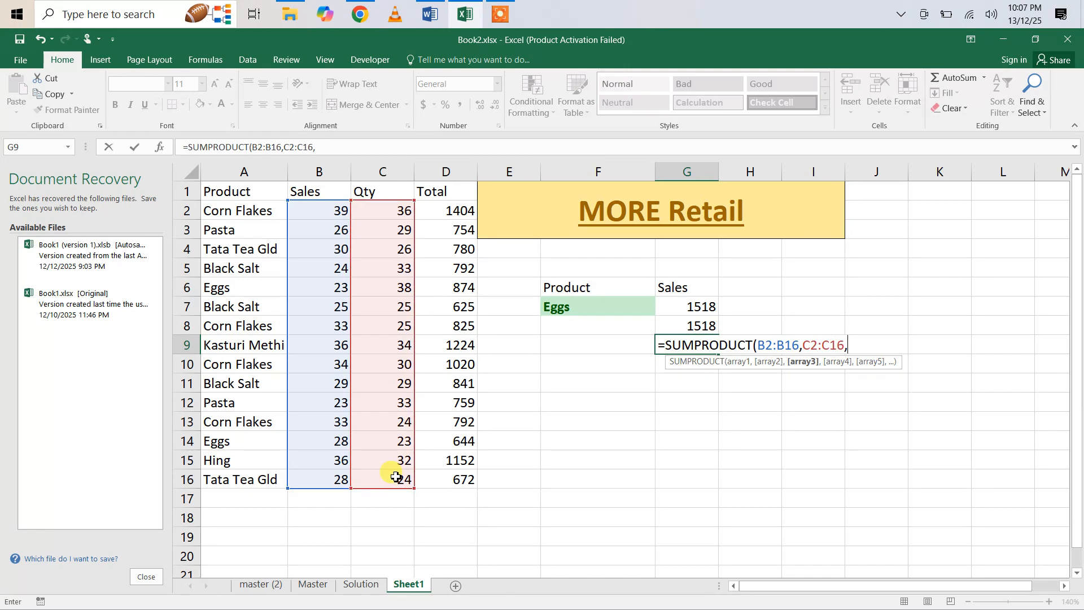
text(--()
drag(222, 210, 252, 478)
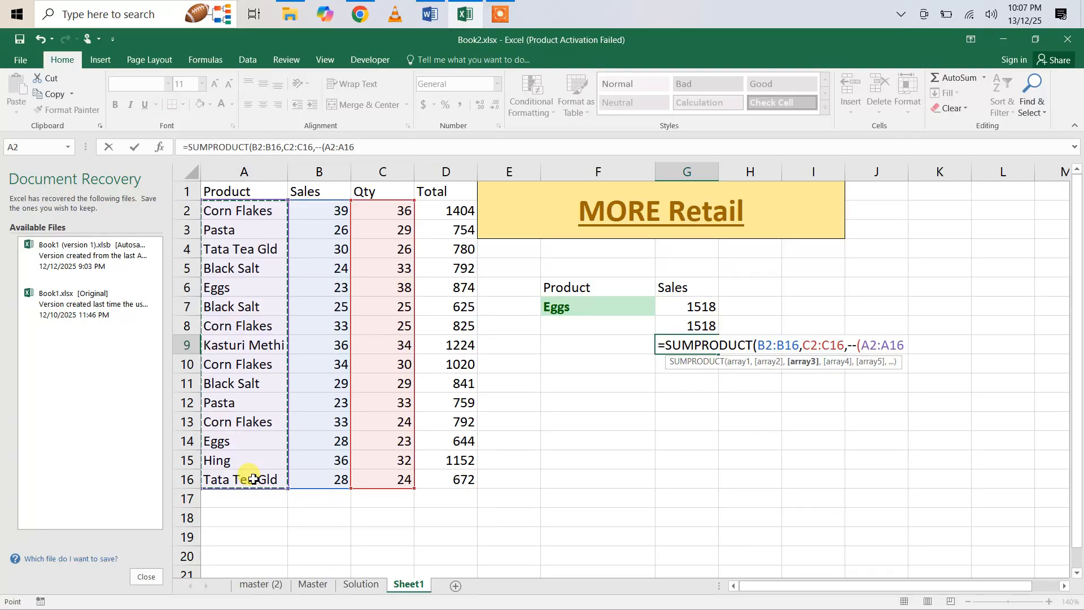
text(=)
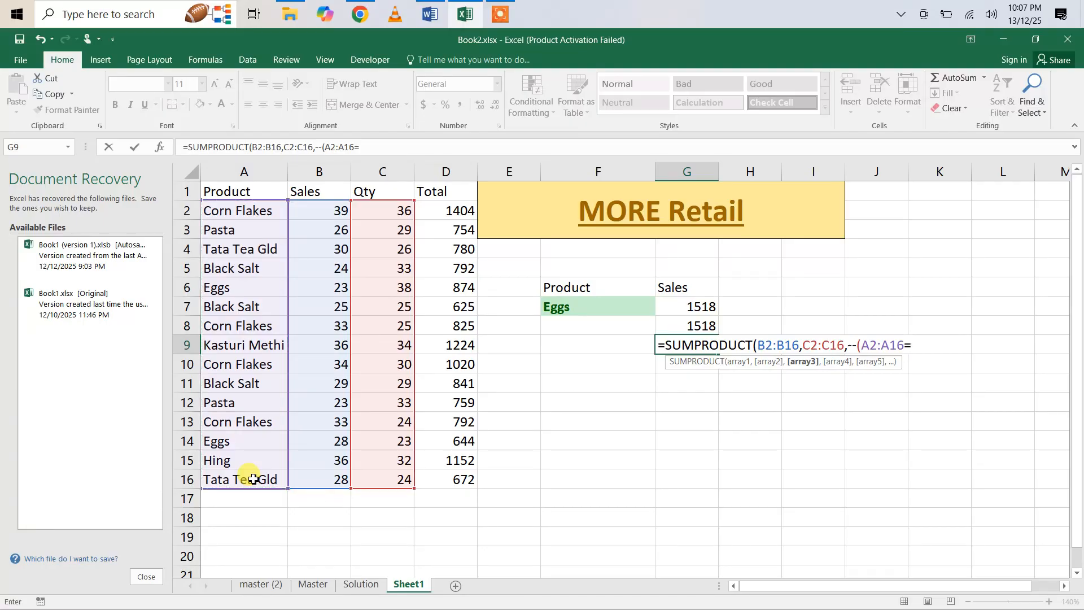
click(566, 307)
text())
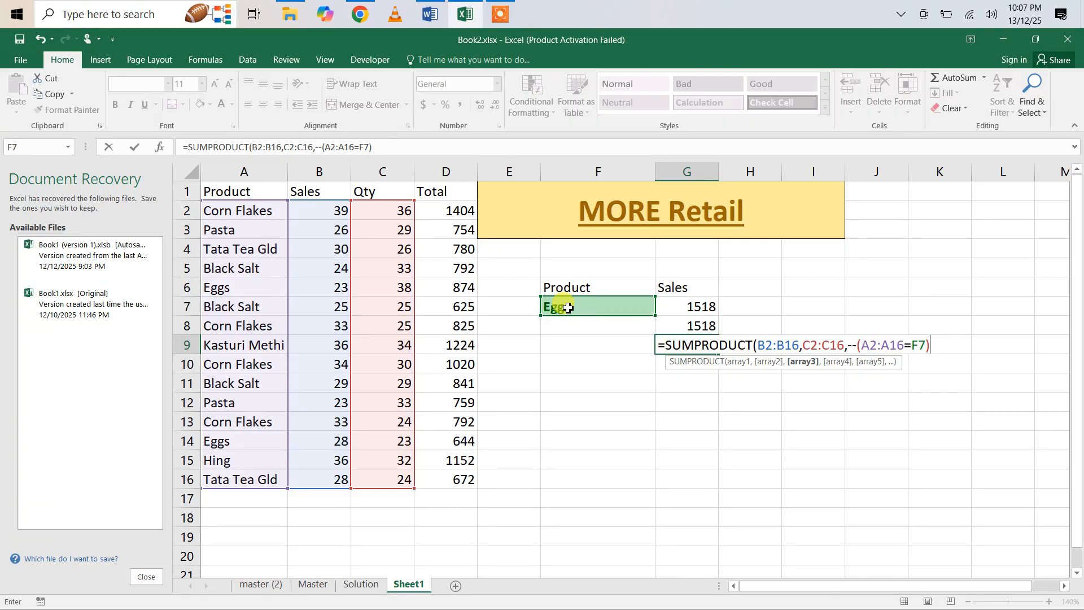
text())
key(Return)
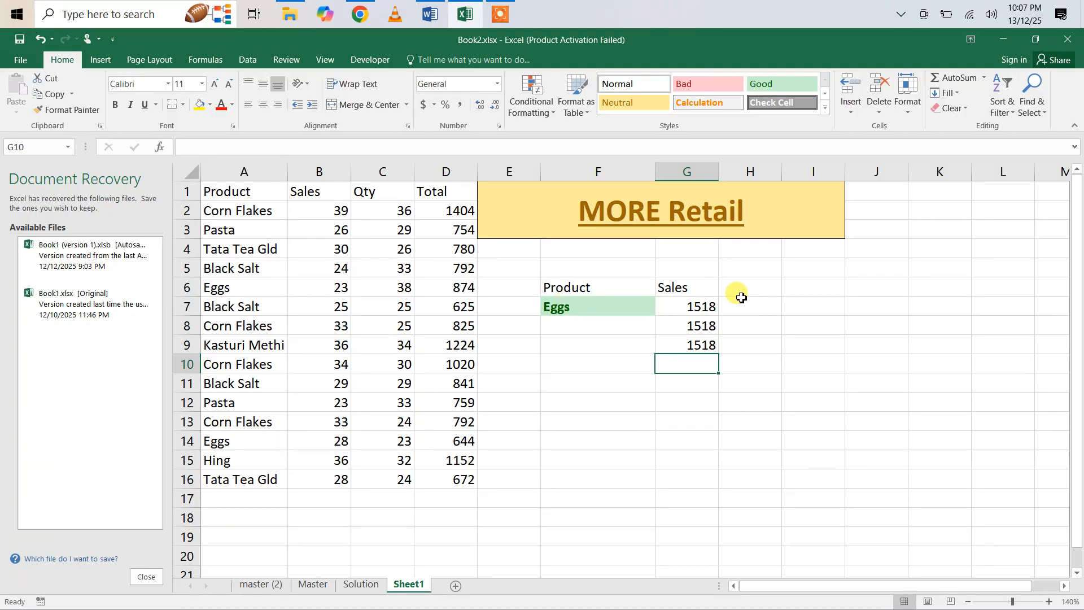
Show the sheet's formulas instead of their results and widen column G to fit the full formulas
click(205, 60)
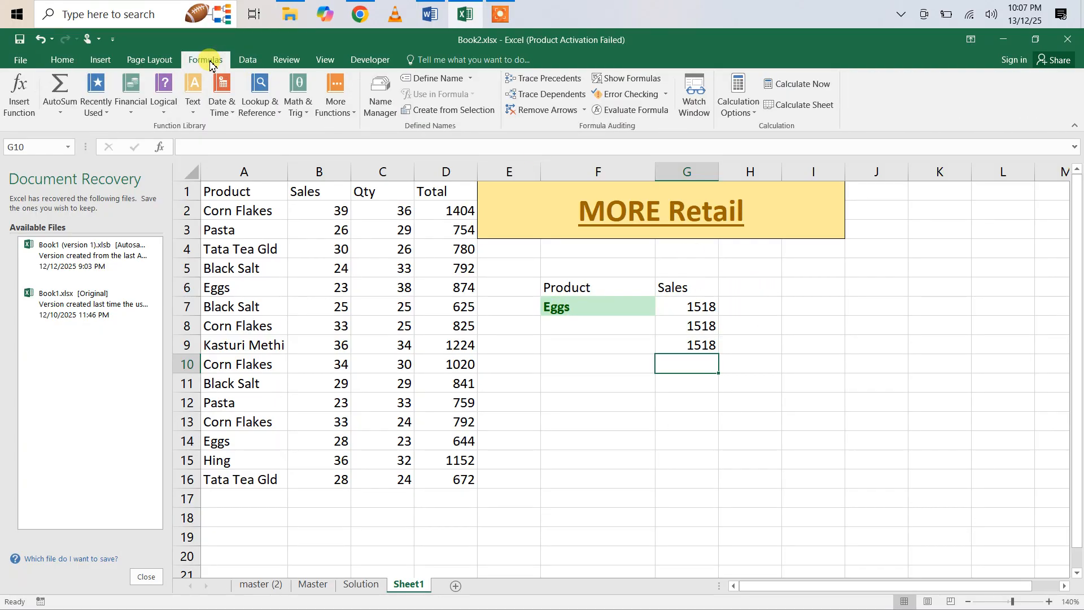
click(616, 79)
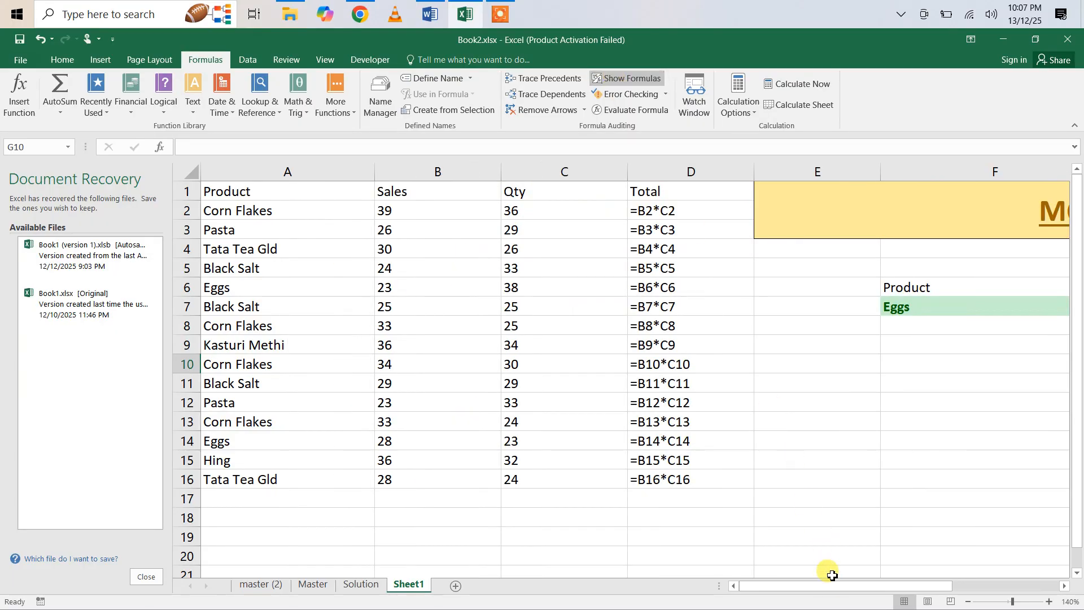
drag(830, 587, 999, 583)
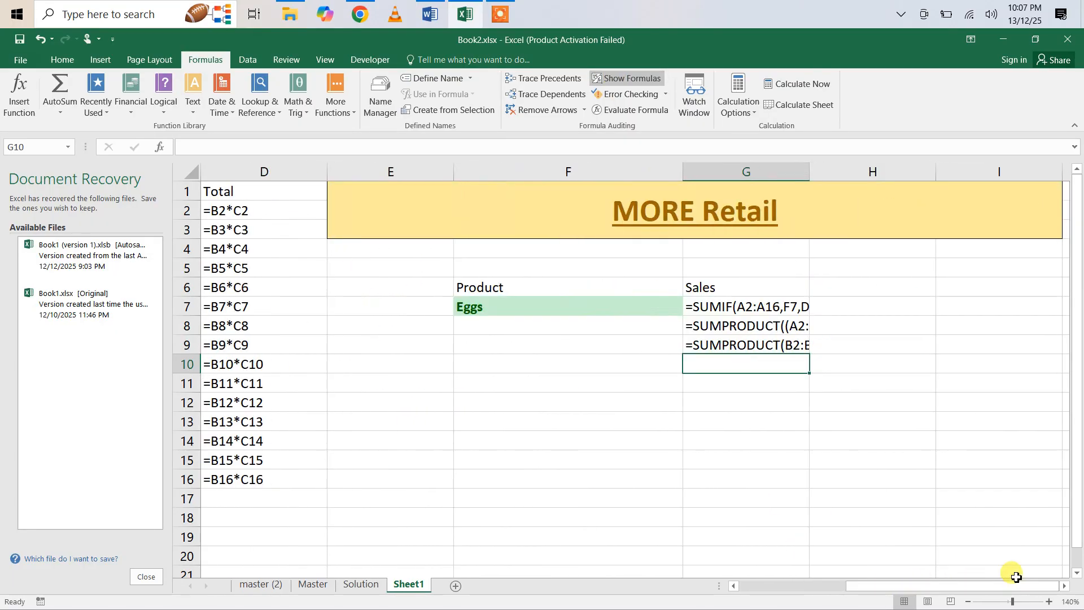
drag(805, 166, 1067, 167)
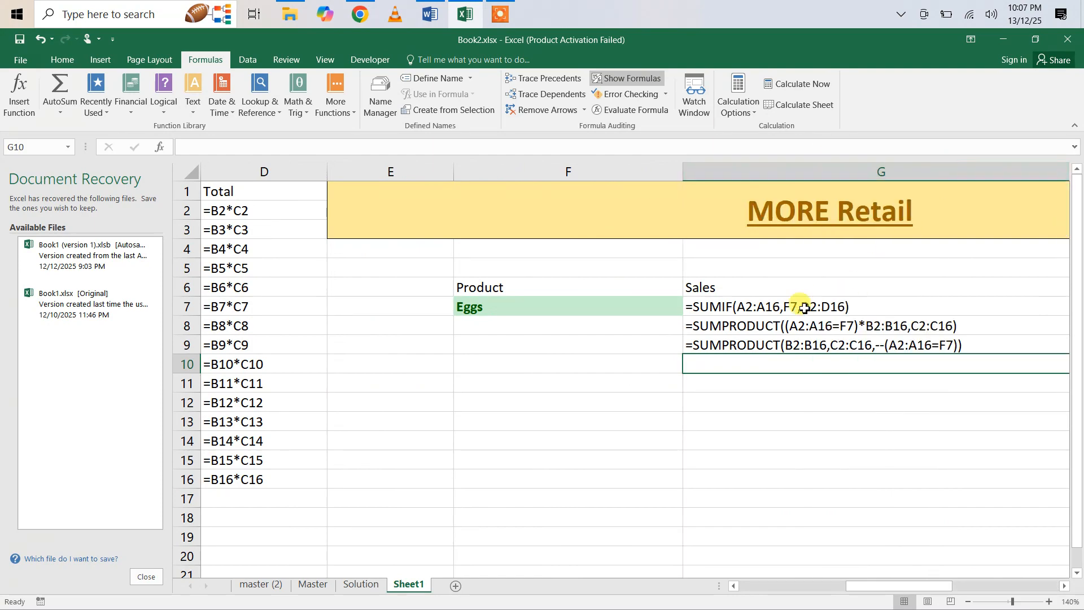